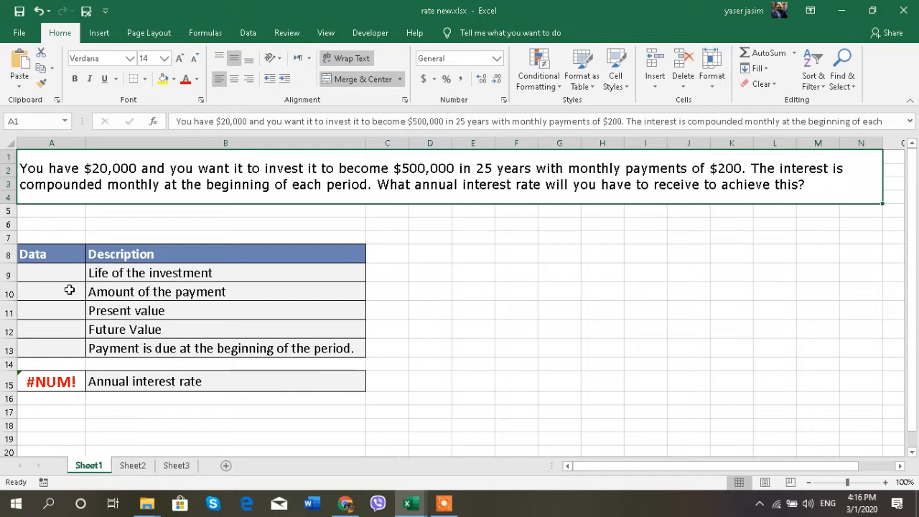
- Enter -20000 as the present value in A11 and 500000 as the future value in A12
left_click(74, 314)
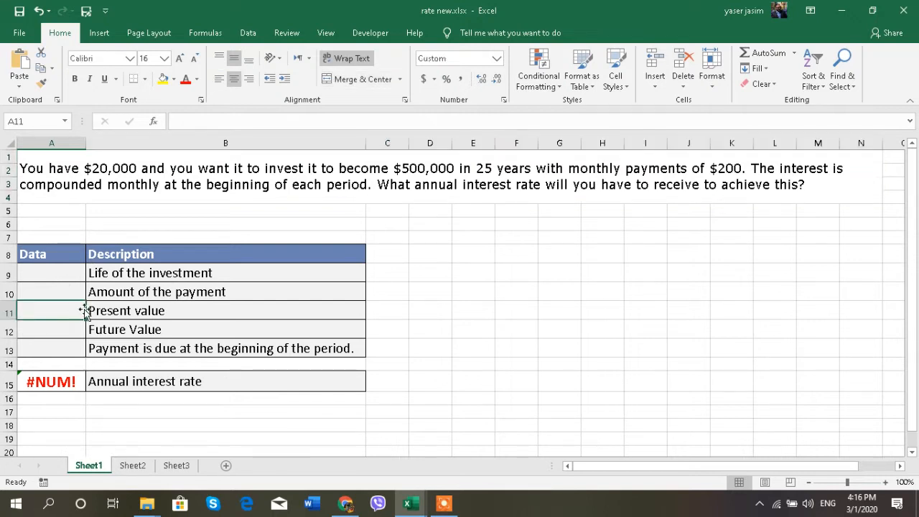
type("-20")
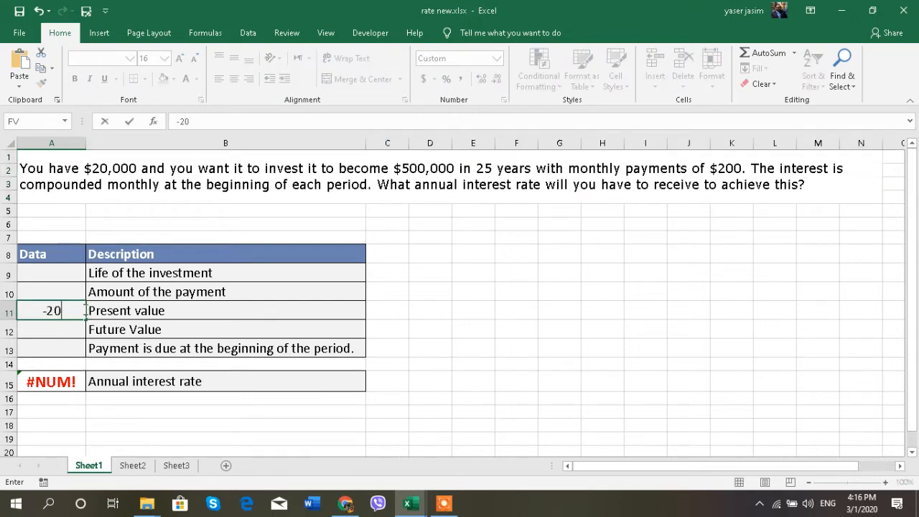
type("000")
left_click(121, 310)
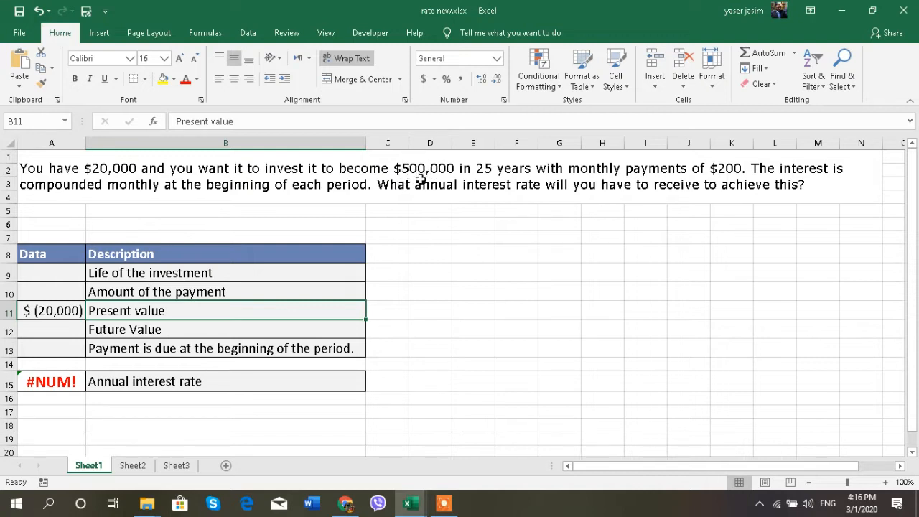
left_click(67, 334)
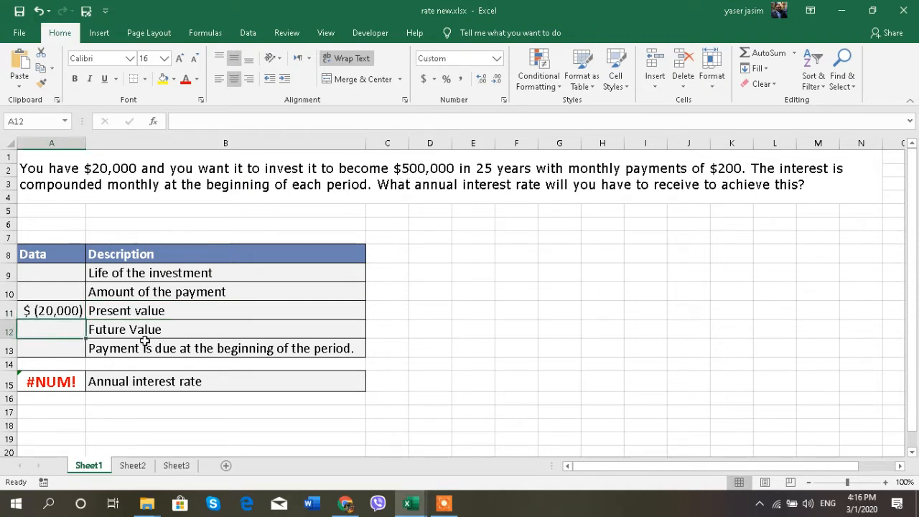
type("500000")
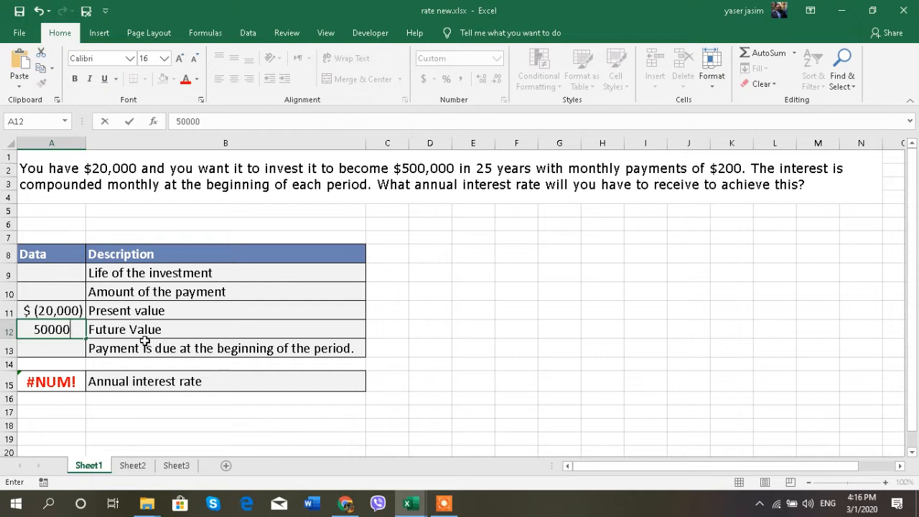
left_click(183, 330)
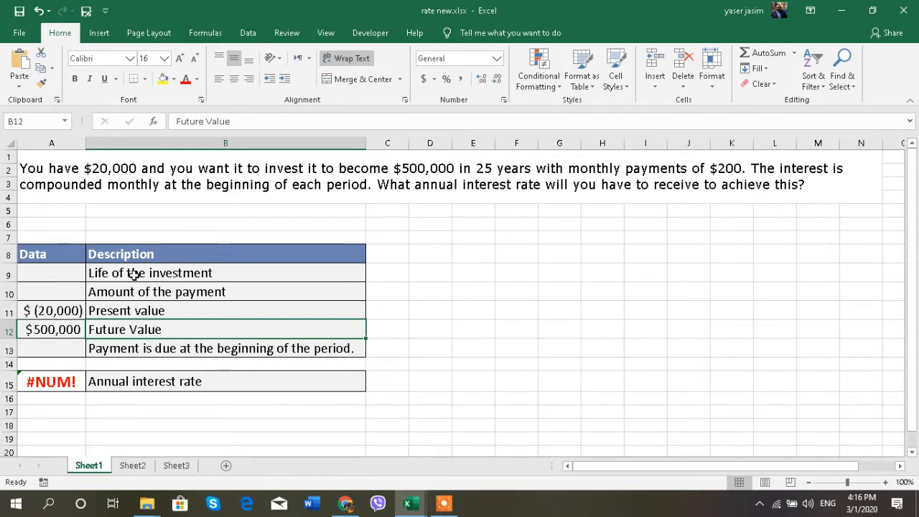
- Enter 25 as the life of the investment in A9 and -200 as the payment amount in A10
left_click(32, 273)
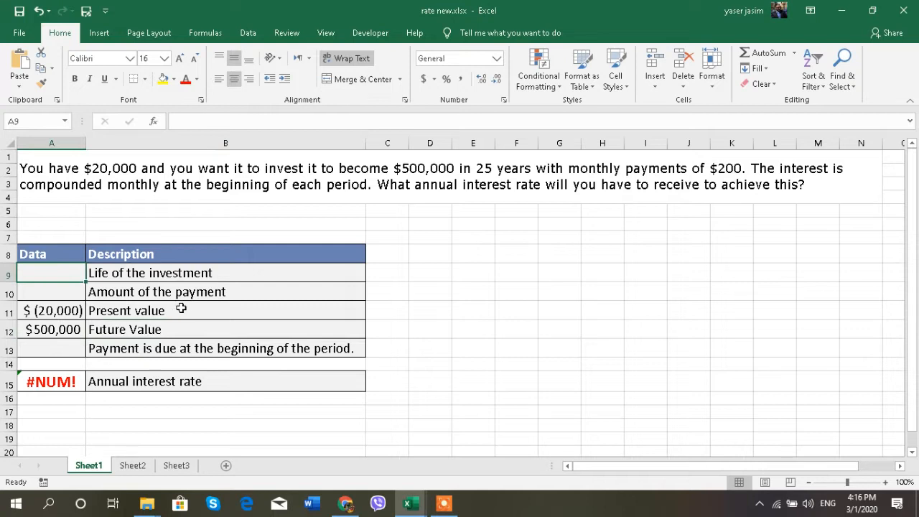
type("25")
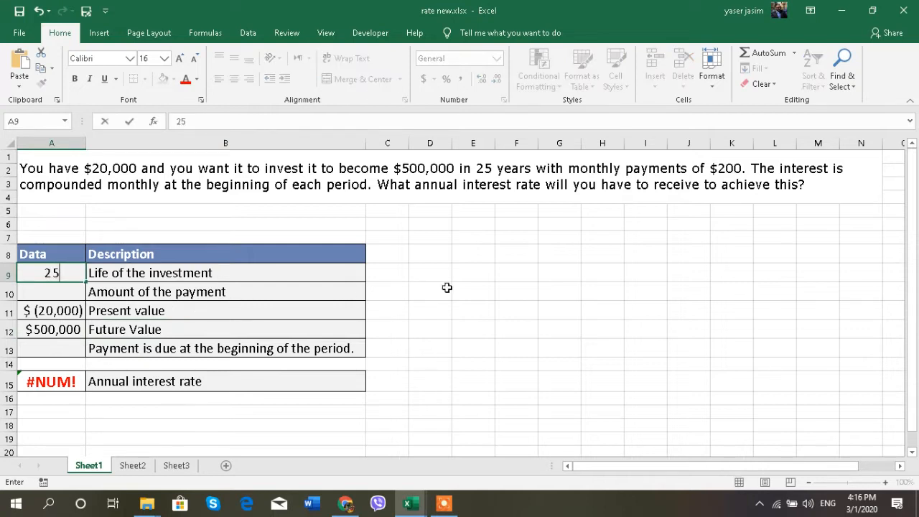
left_click(447, 289)
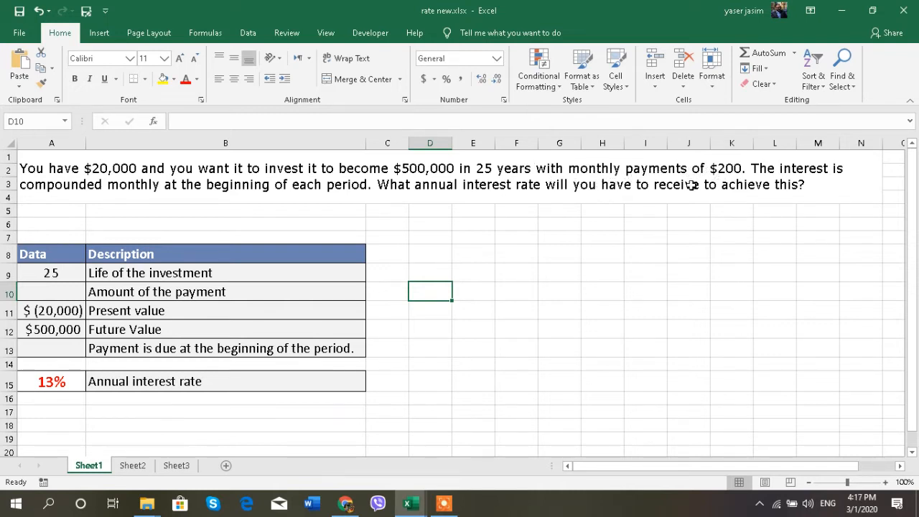
left_click(36, 298)
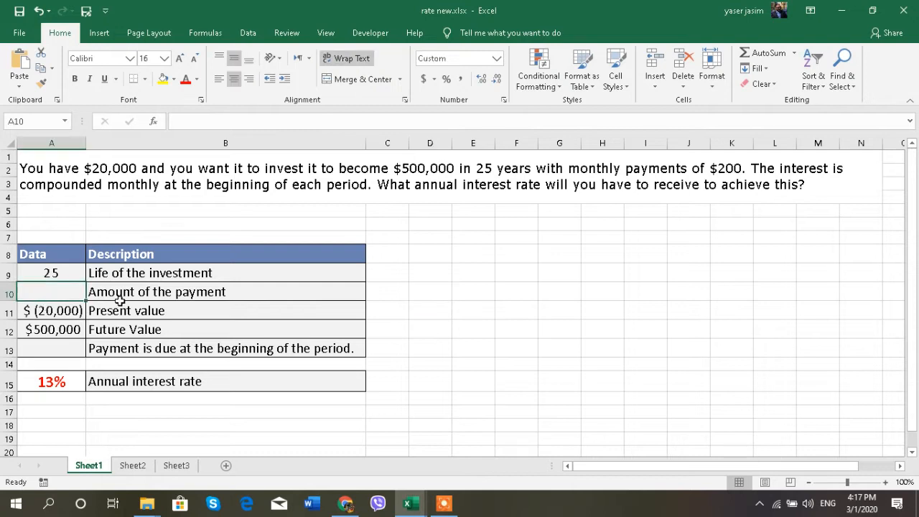
type("-200")
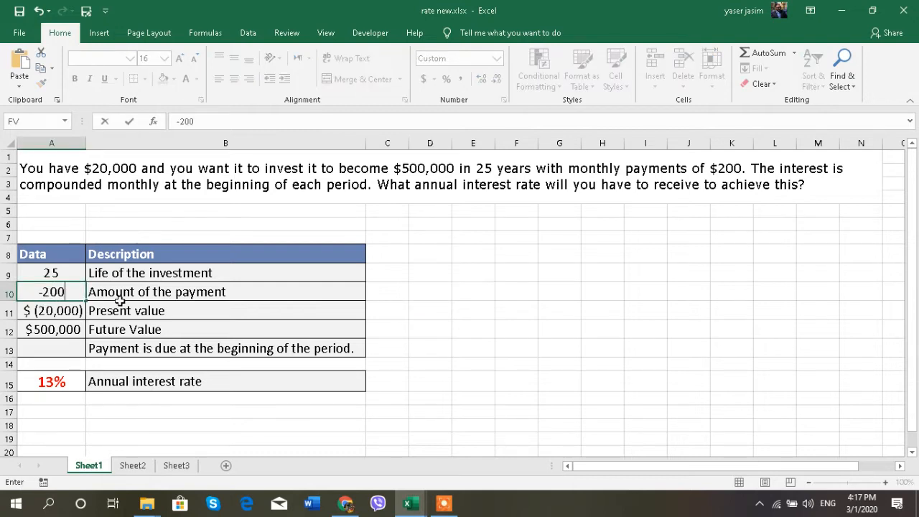
left_click(529, 315)
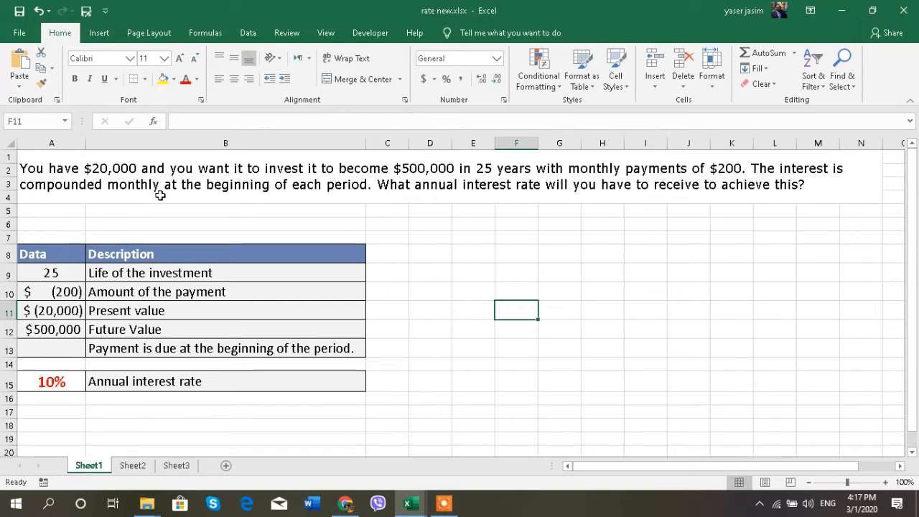
- Enter 1 in A13 for payment due at the beginning of the period, and check the annual interest rate formula in A15
left_click(56, 354)
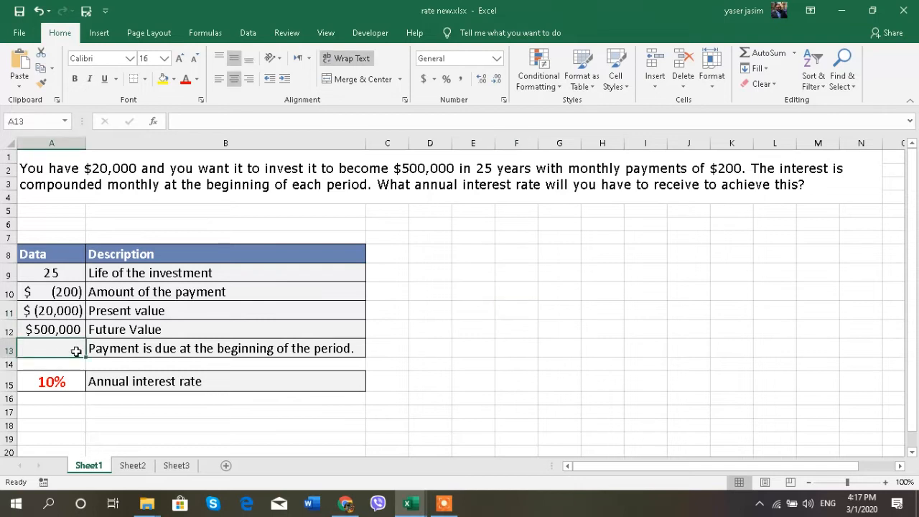
type("1")
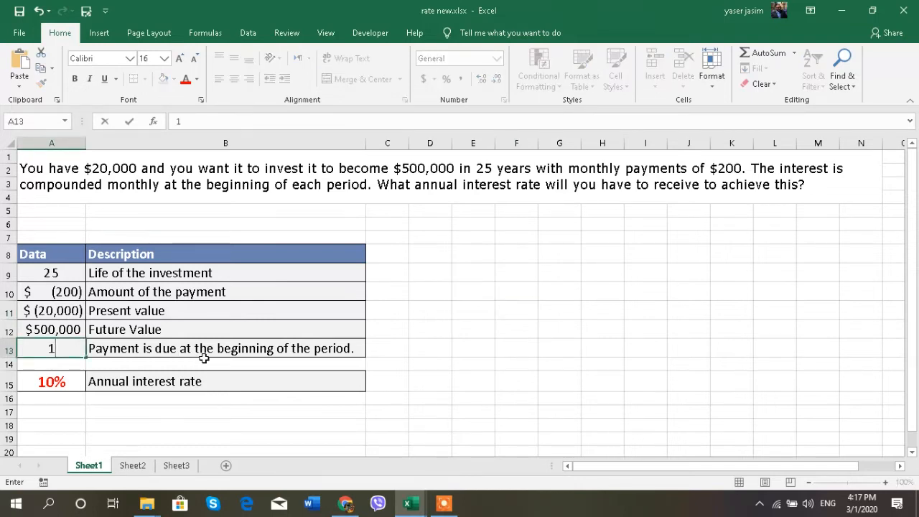
left_click(431, 330)
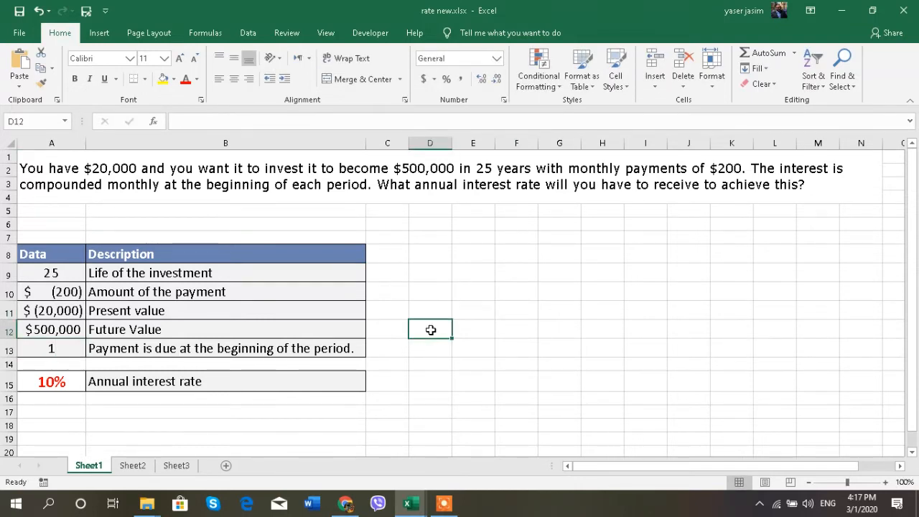
left_click(55, 384)
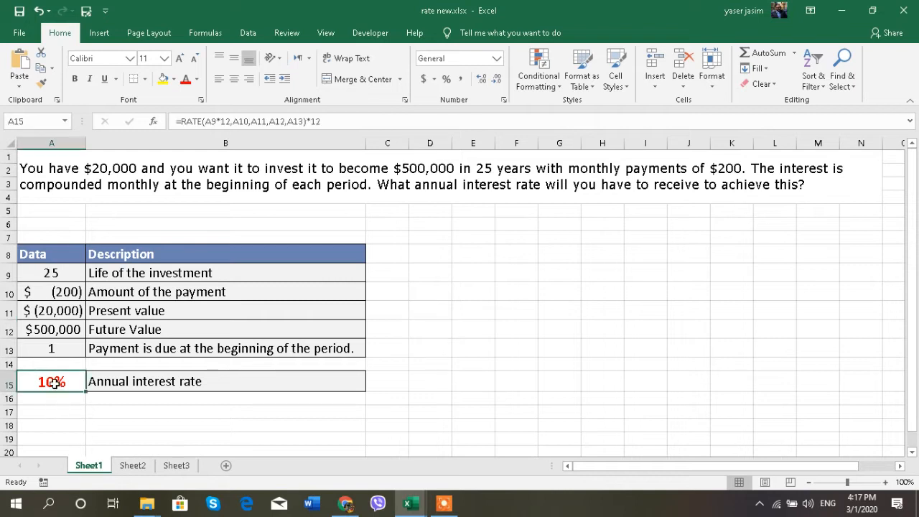
left_click(55, 411)
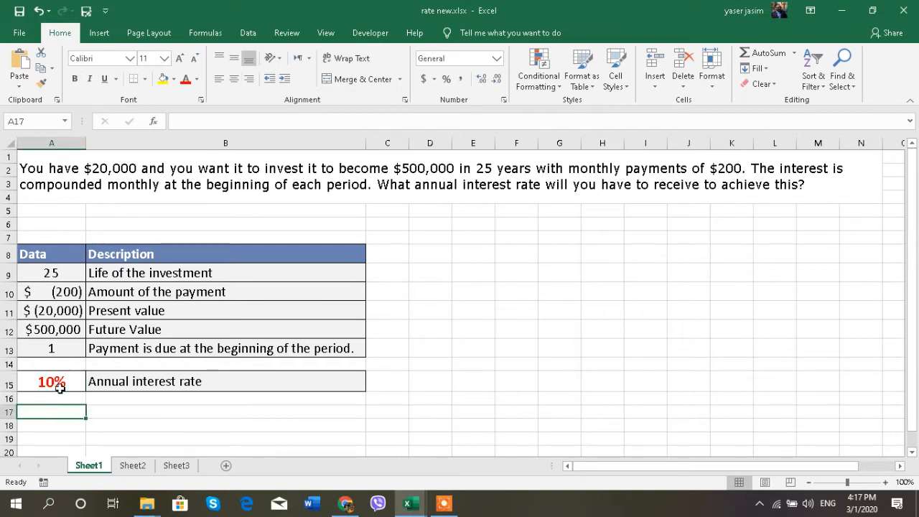
- Start a RATE formula in B17 with A9*12 as the number of periods
left_click(152, 412)
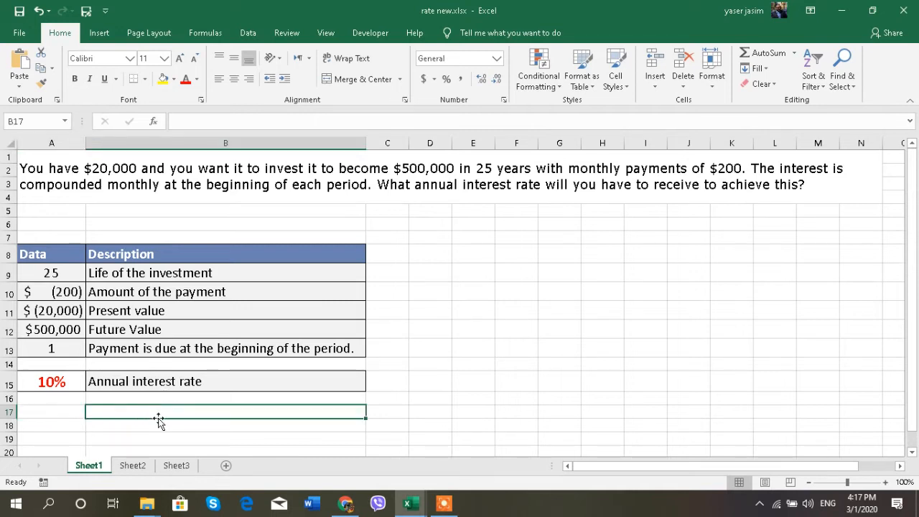
type("=")
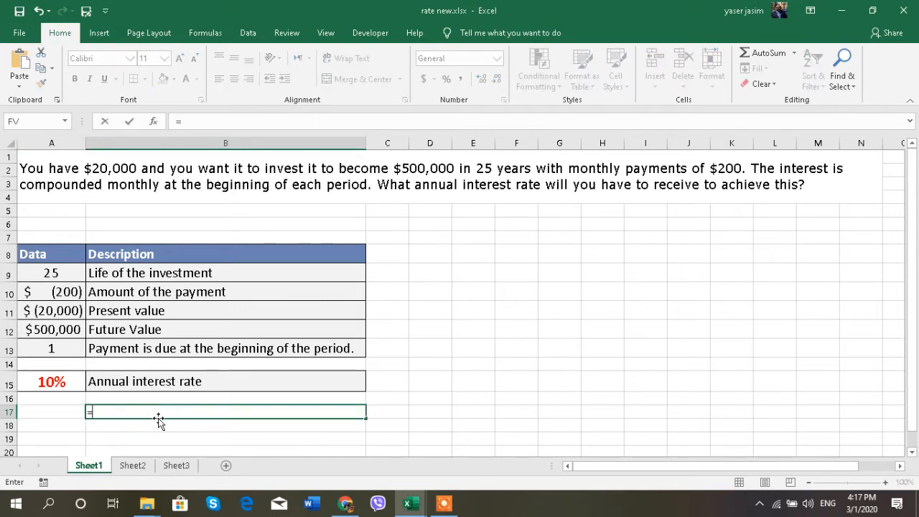
type("rate")
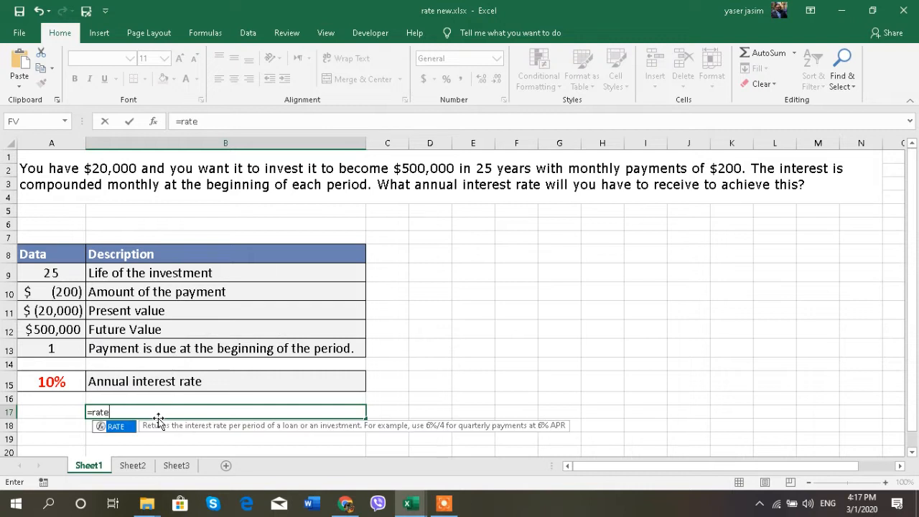
key("Tab")
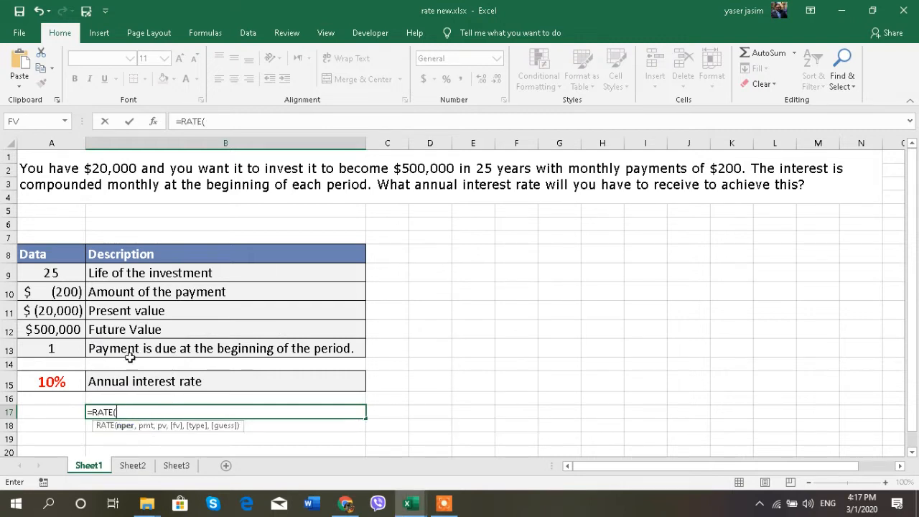
left_click(70, 274)
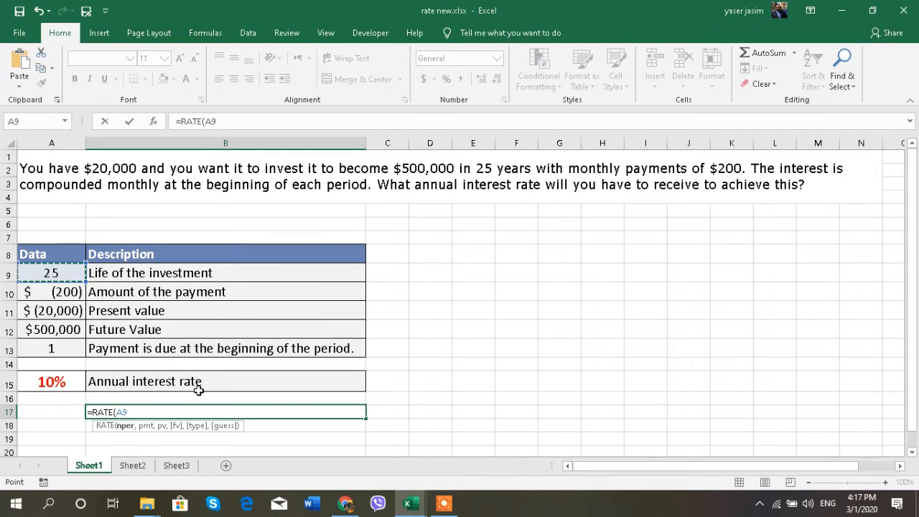
type("*")
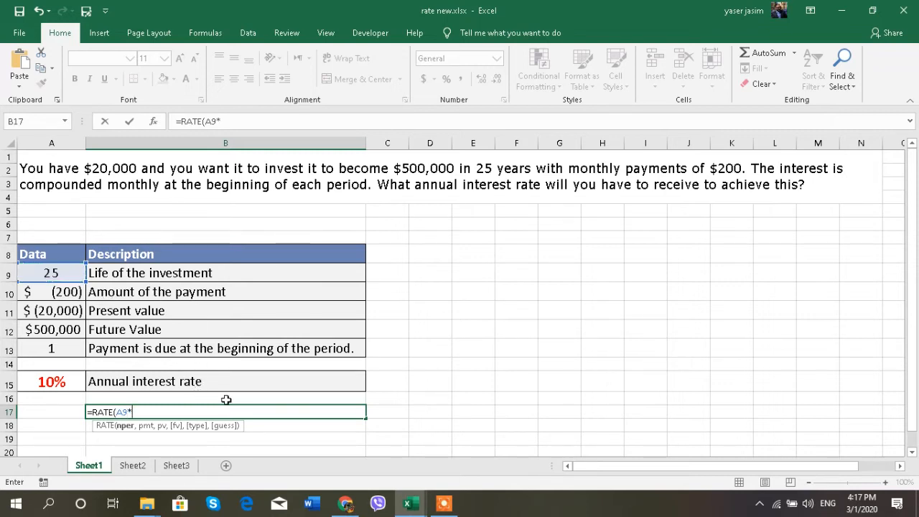
type("12,")
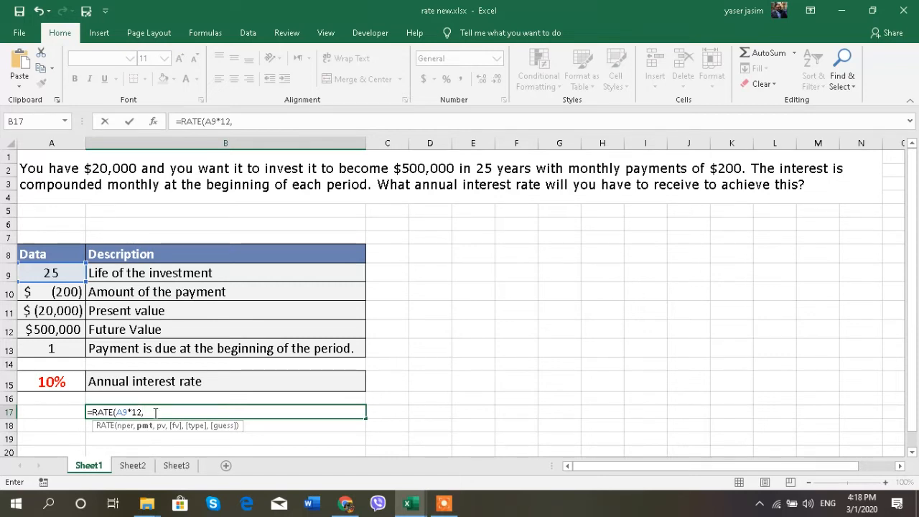
- Complete the B17 RATE formula with A10, A11, A12 and A13 as the remaining arguments, and multiply the result by 12
left_click(54, 291)
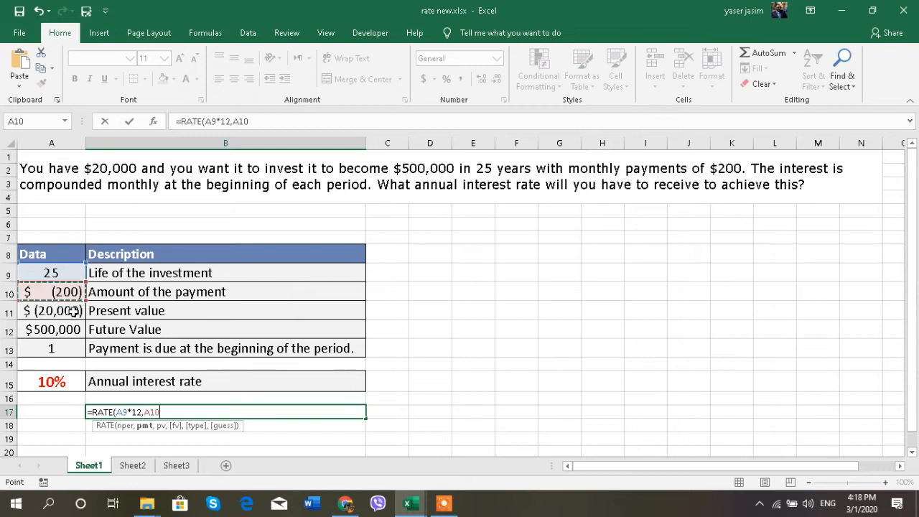
type(",")
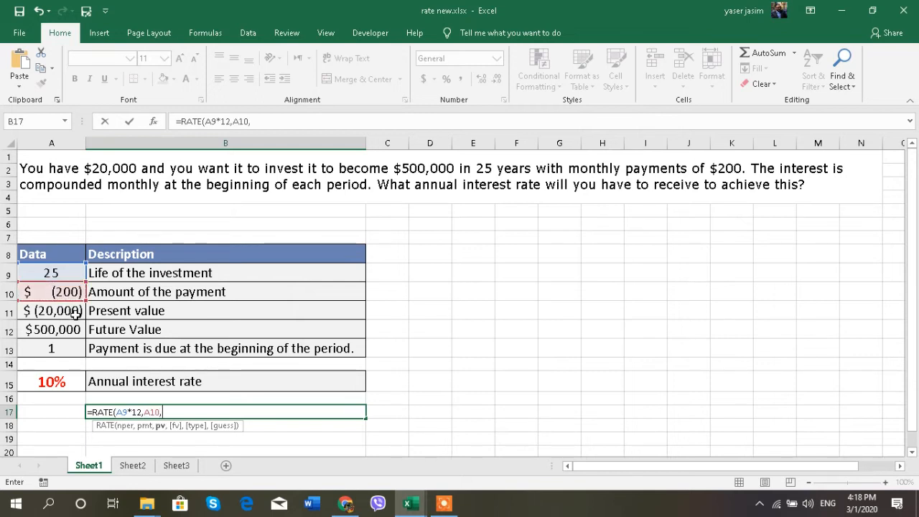
left_click(76, 315)
type(",")
left_click(73, 330)
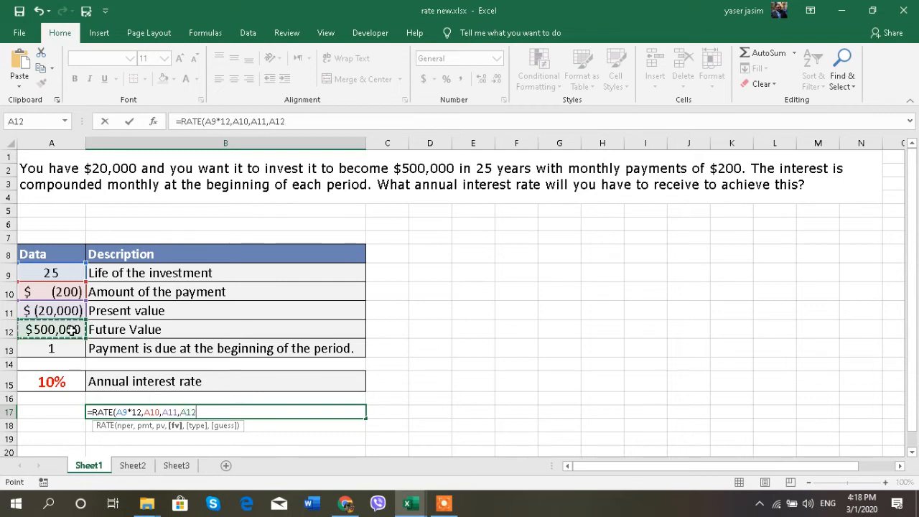
type(",")
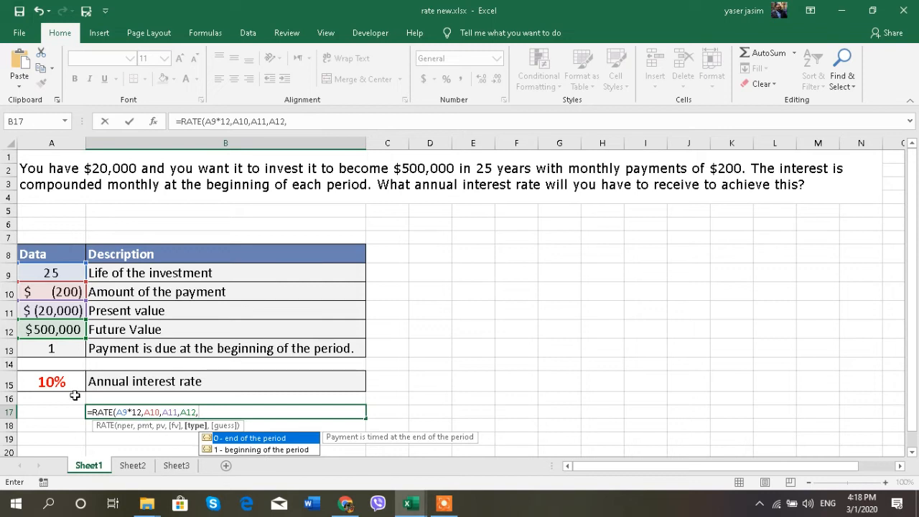
left_click(62, 350)
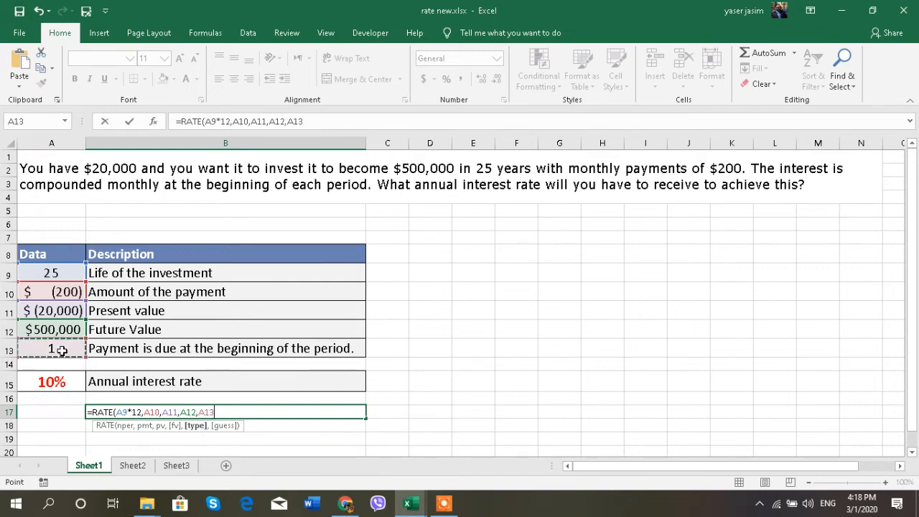
type(")*12")
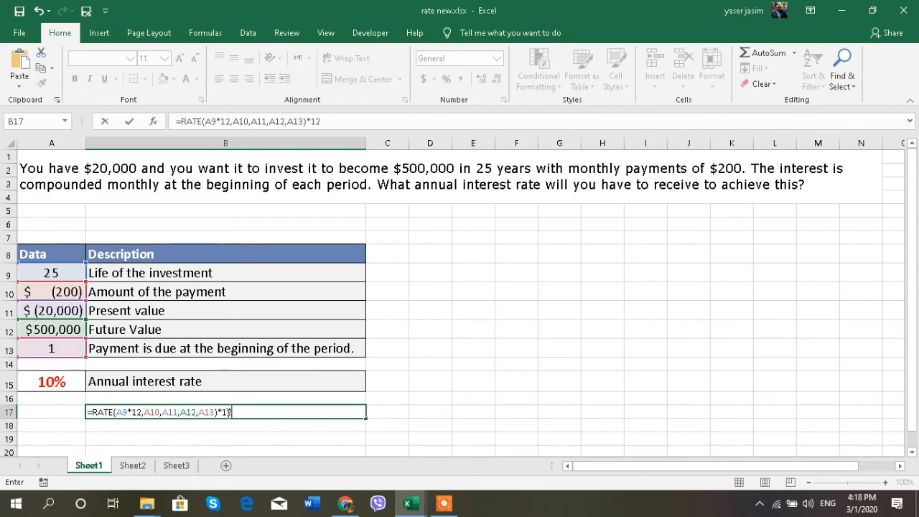
left_click_drag(229, 412, 216, 414)
left_click(242, 415)
key("Return")
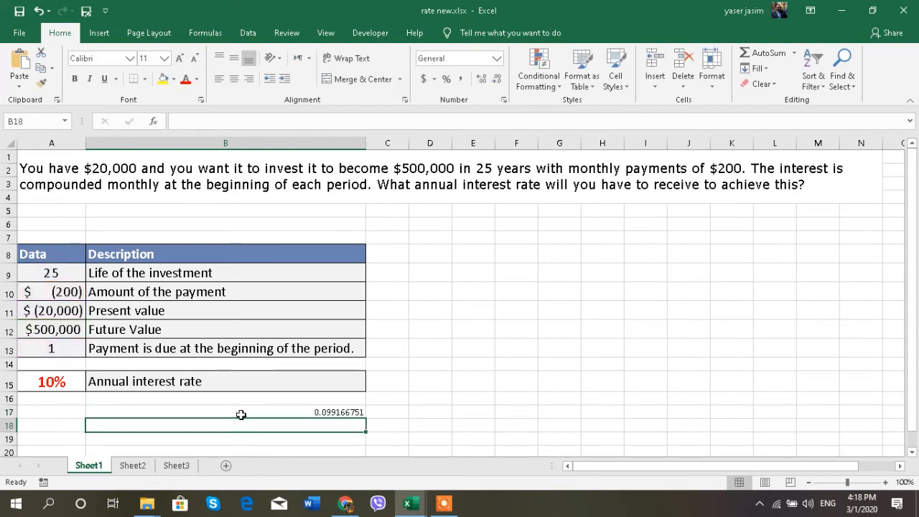
- Format the RATE result in B17 as a percentage and compare it with the annual interest rate in A15
left_click(241, 414)
left_click(446, 79)
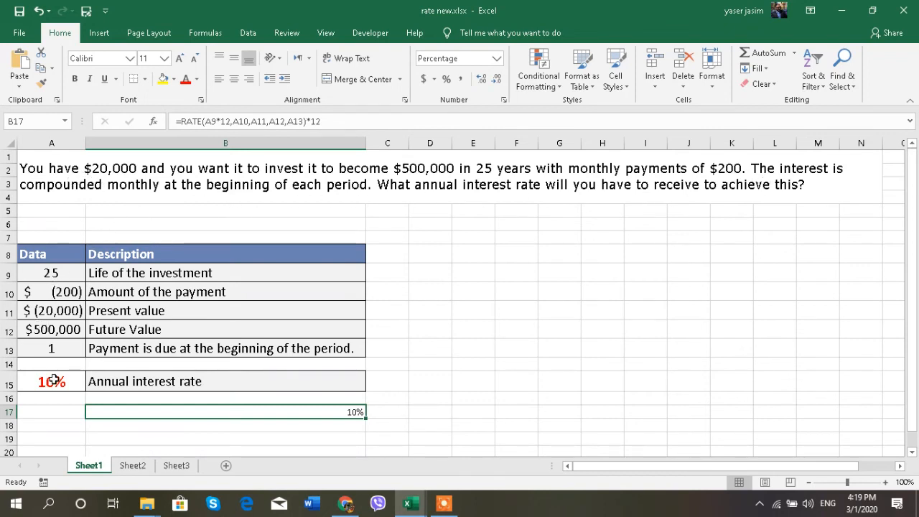
left_click(53, 380)
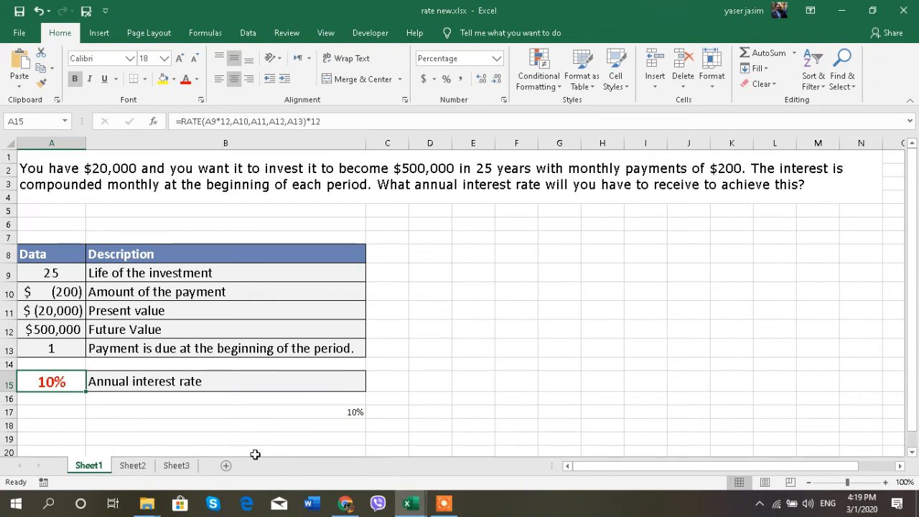
left_click(132, 466)
left_click(175, 469)
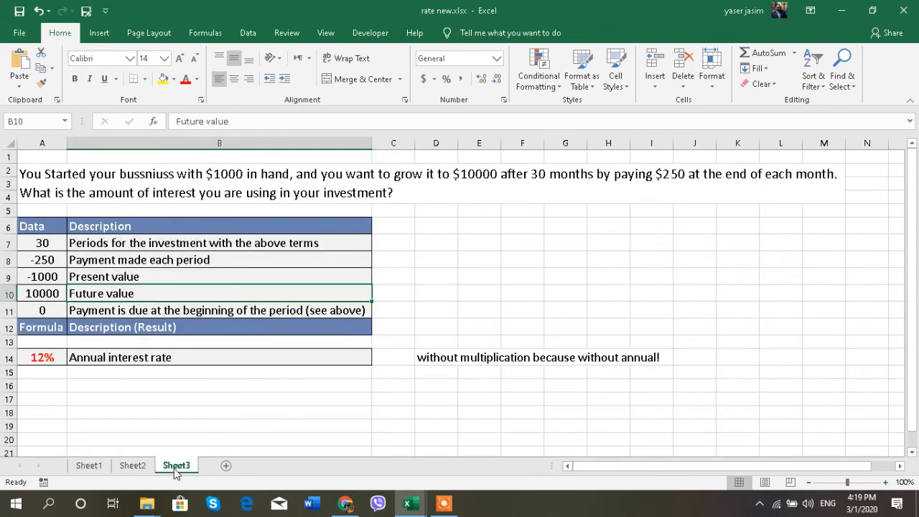
left_click(89, 466)
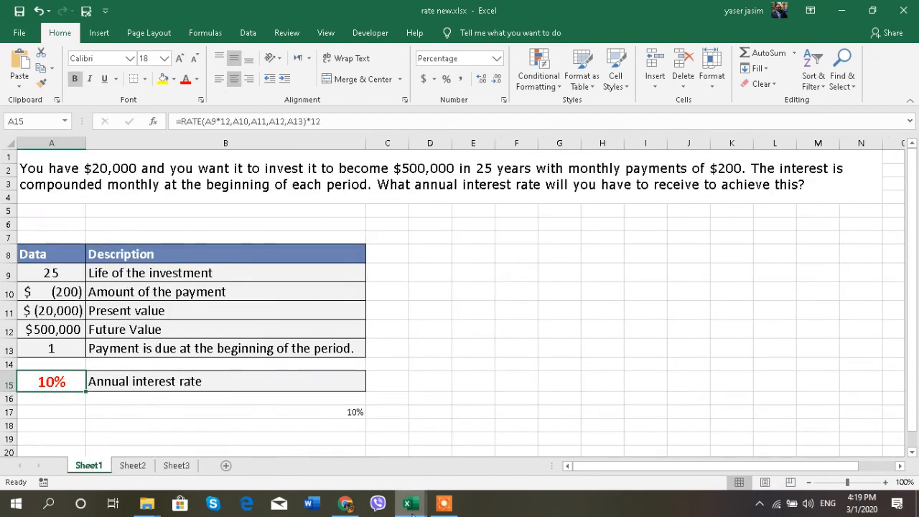
mouse_move(413, 507)
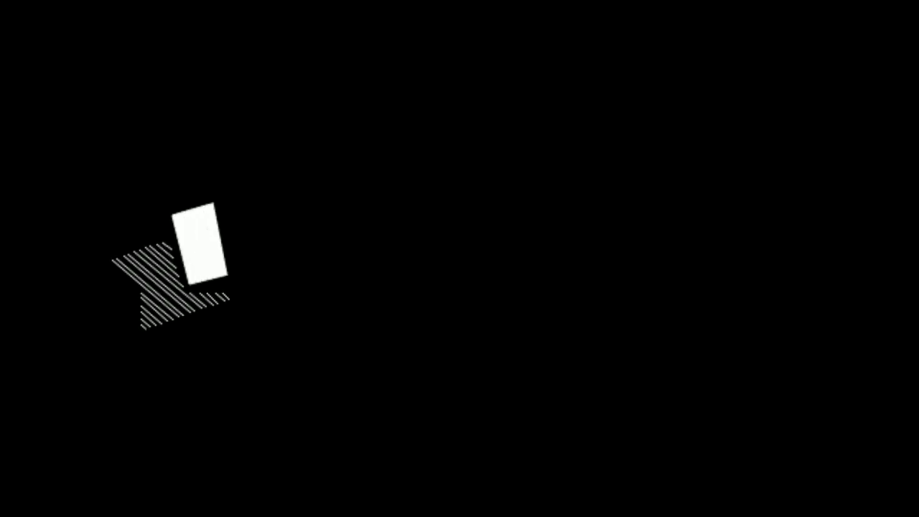